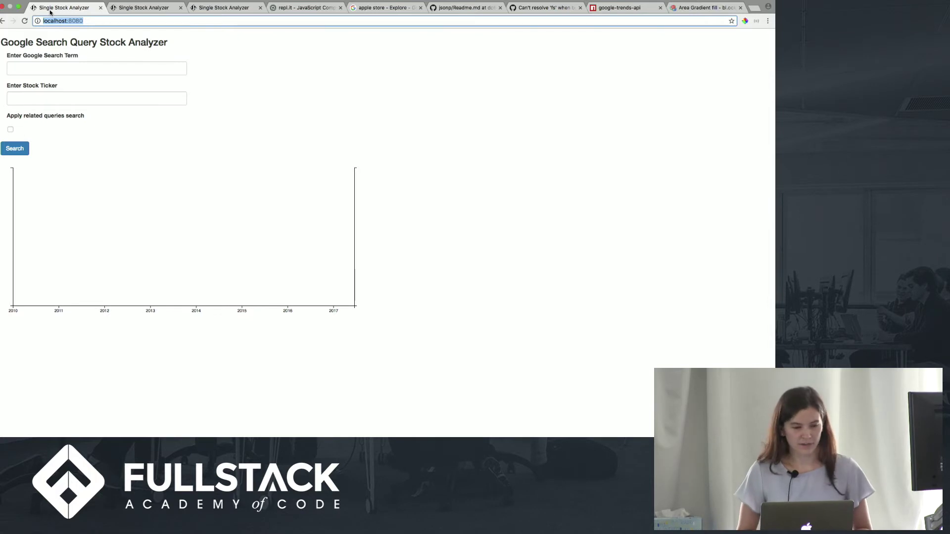
# Step: Chart NIKE search interest against the NKE stock price
pyautogui.click(55, 69)
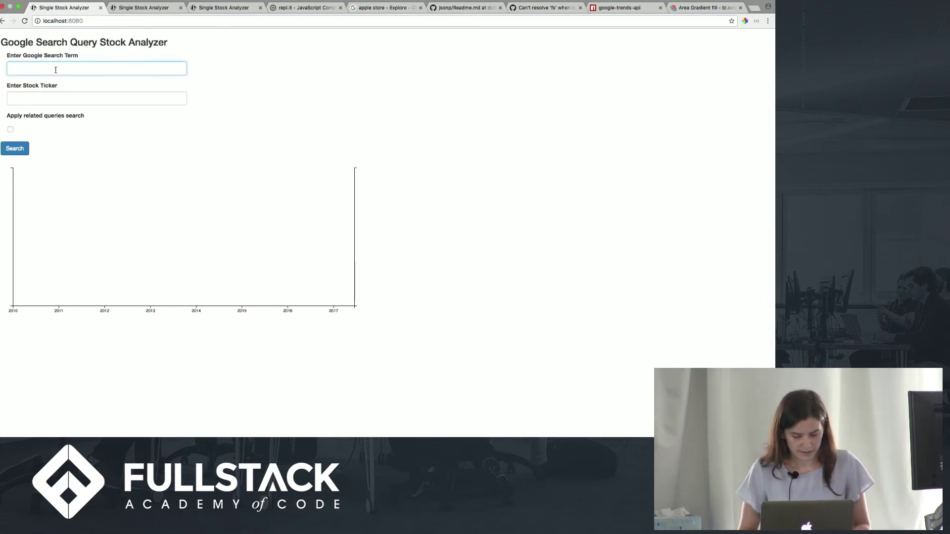
pyautogui.write('NIK')
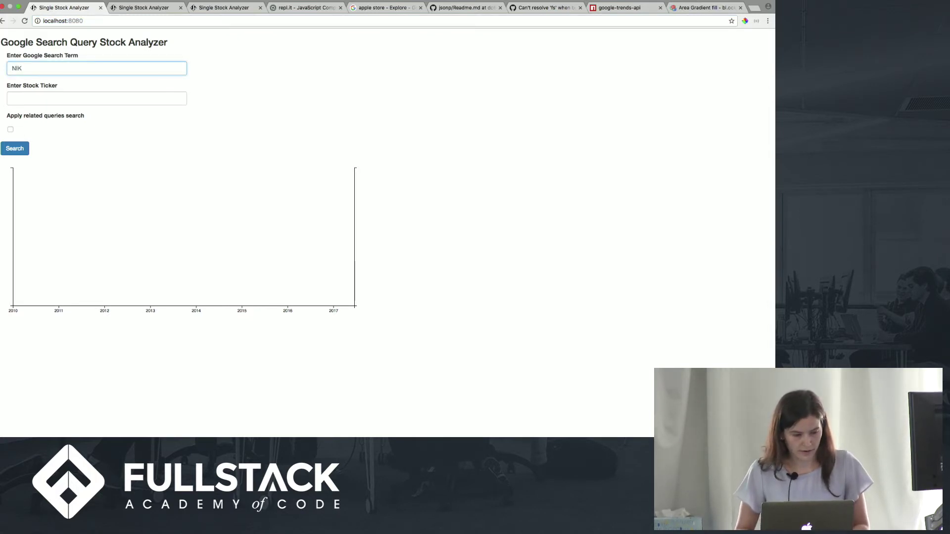
pyautogui.write('E')
pyautogui.press('Tab')
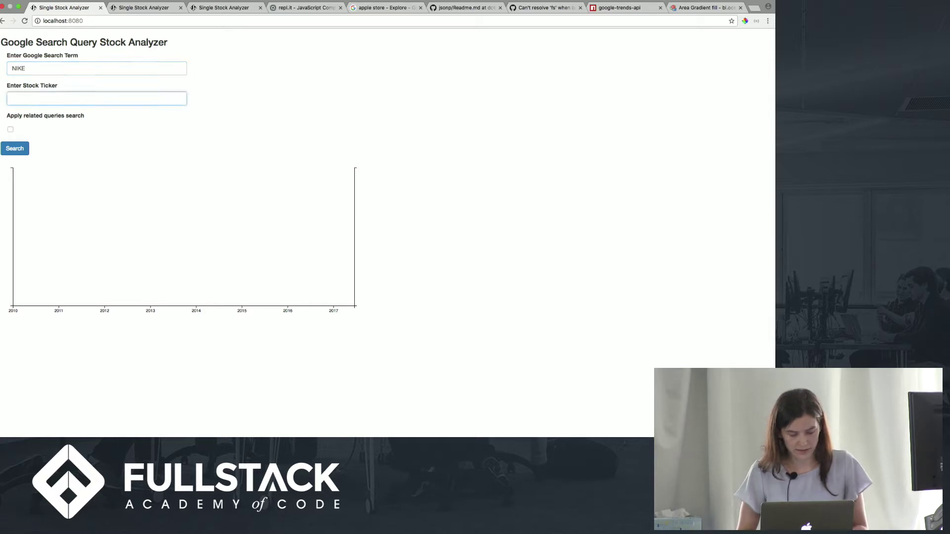
pyautogui.write('NKE')
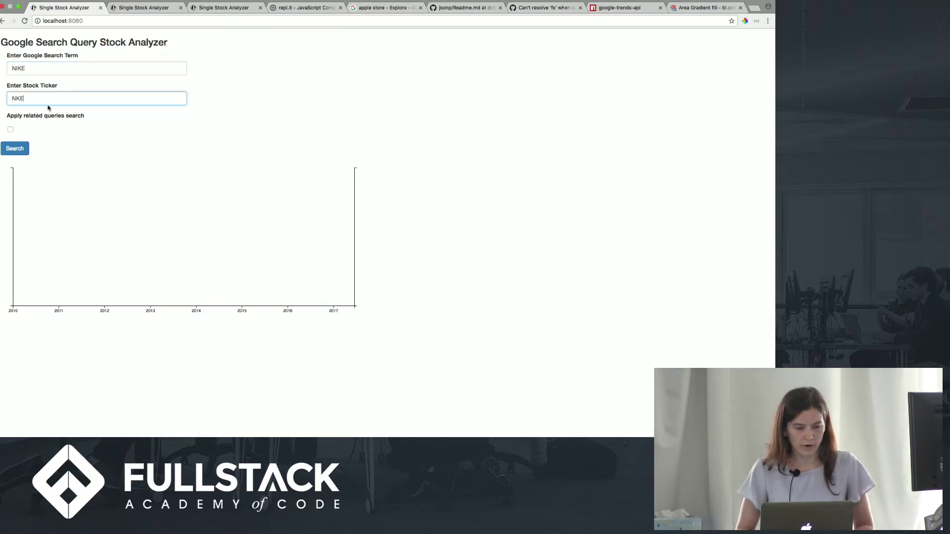
pyautogui.click(23, 150)
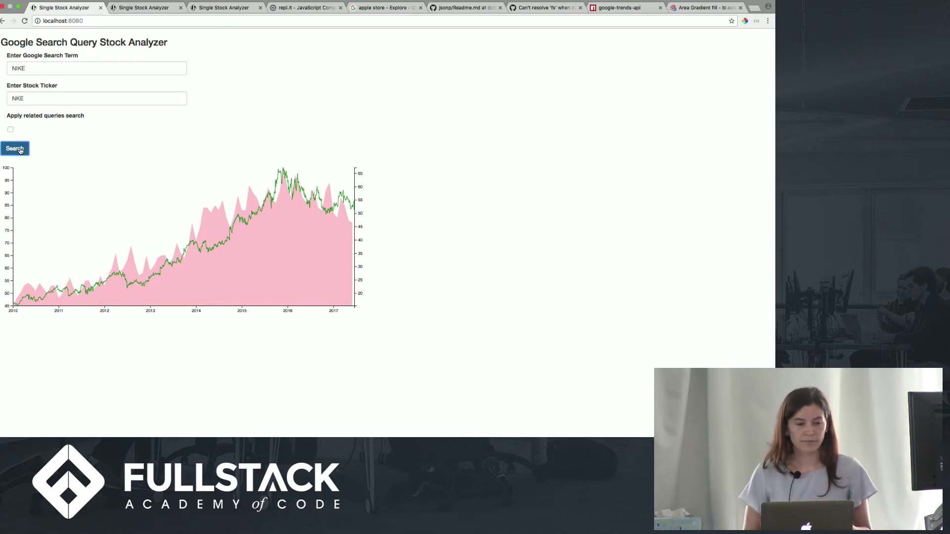
# Step: Replace the search term NIKE with ADIDAS and chart it against NKE stock
pyautogui.click(81, 72)
pyautogui.hotkey('shift', 'Left')
pyautogui.hotkey('shift', 'Left')
pyautogui.hotkey('shift', 'Left')
pyautogui.hotkey('shift', 'Left')
pyautogui.write('ADI')
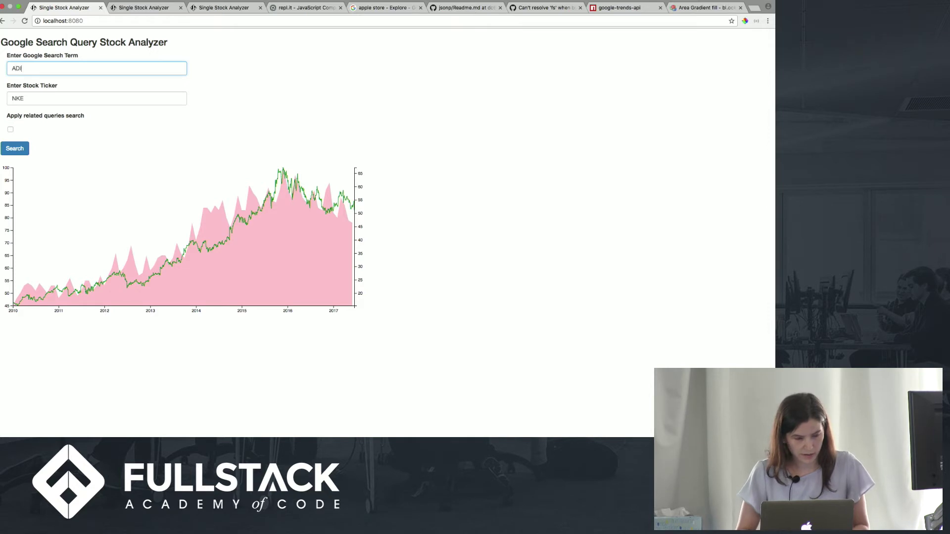
pyautogui.write('DAS')
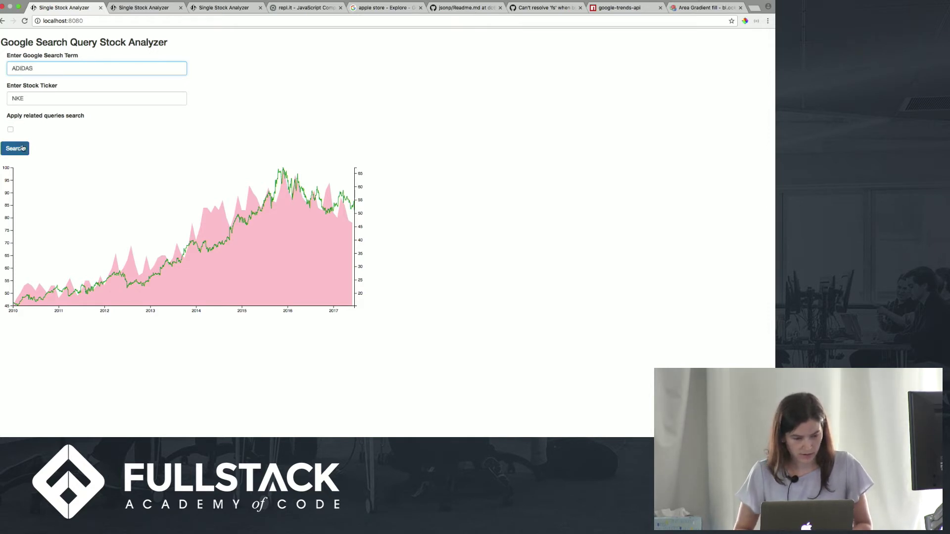
pyautogui.click(22, 149)
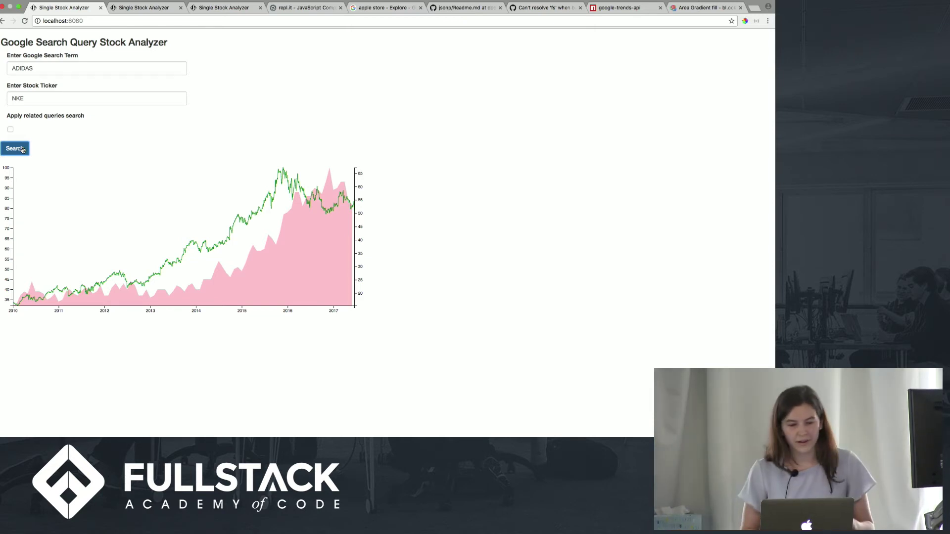
# Step: Chart CHIPOTLE search interest against the CMG stock price
pyautogui.click(75, 69)
pyautogui.press('super+a')
pyautogui.write('Nike')
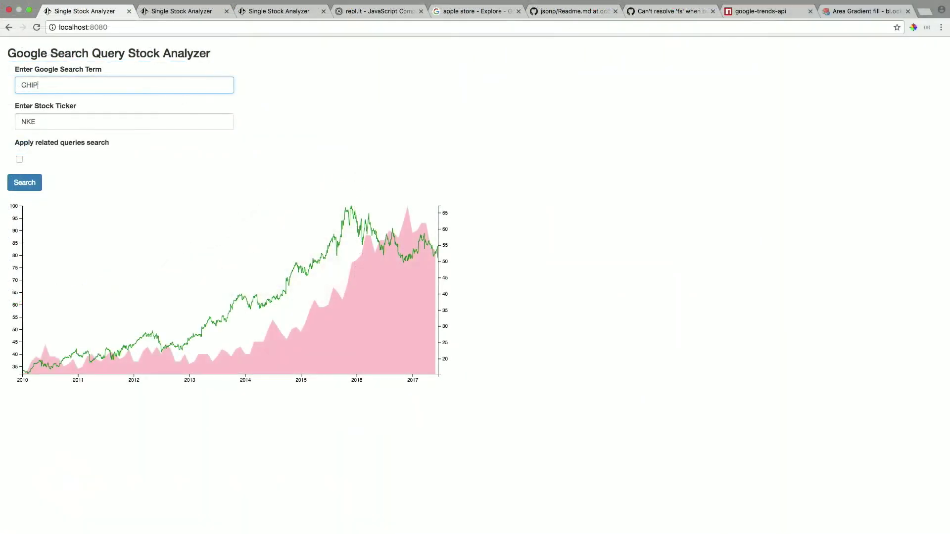
pyautogui.write('OTLE')
pyautogui.press('Tab')
pyautogui.write('CMG')
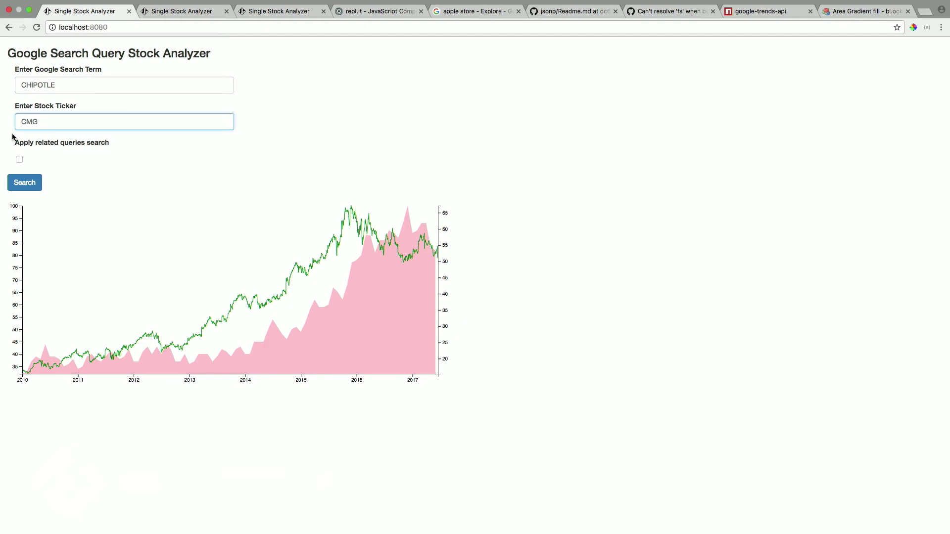
pyautogui.click(26, 181)
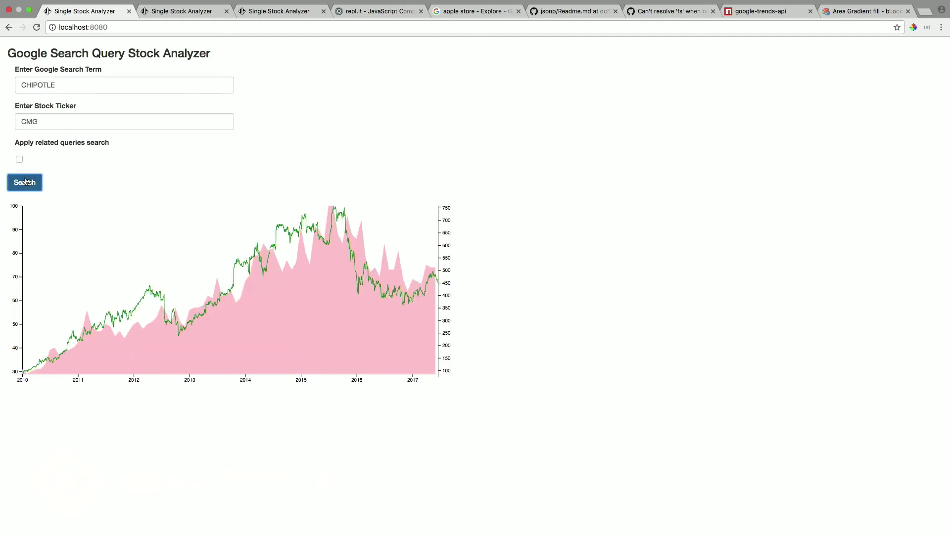
pyautogui.click(109, 81)
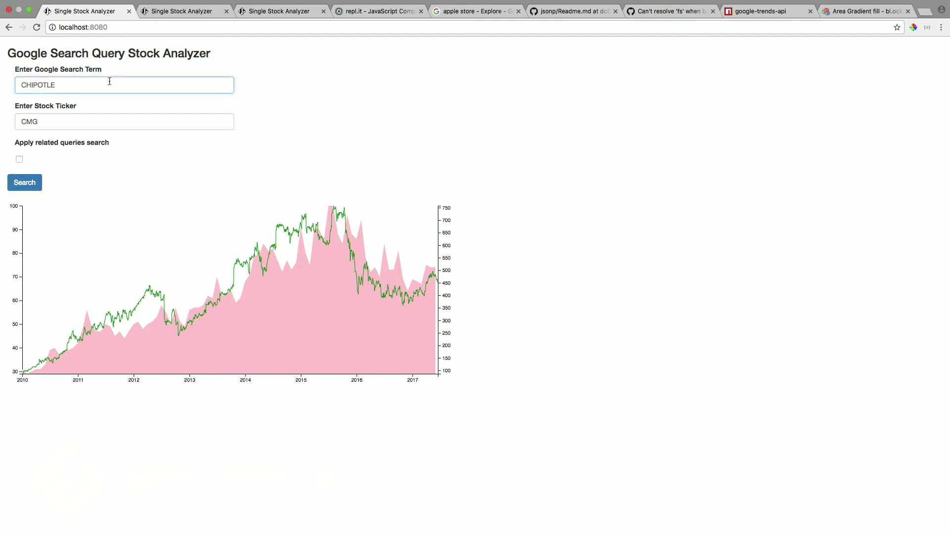
# Step: Extend the search term to CHIPOTLE ECOLI and chart it against CMG
pyautogui.write('ECOLI')
pyautogui.click(33, 182)
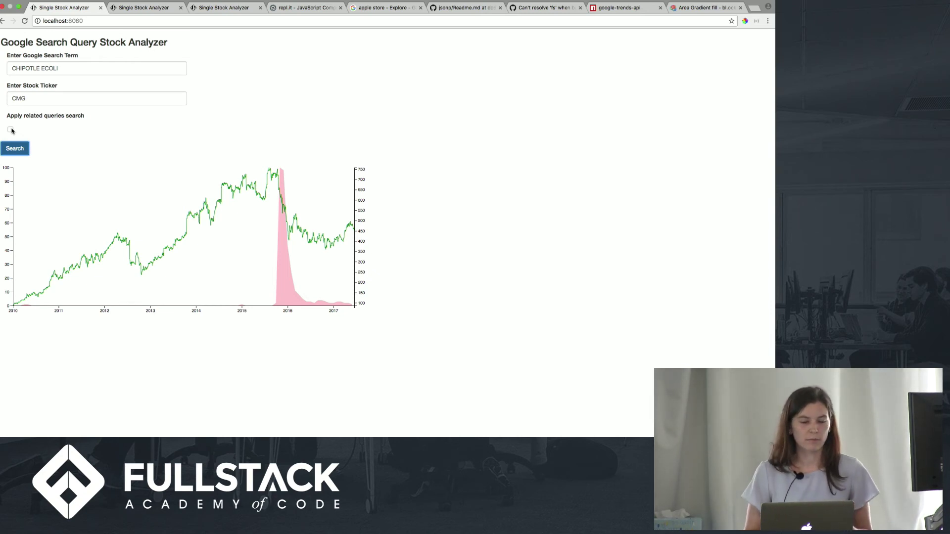
pyautogui.tripleClick(81, 68)
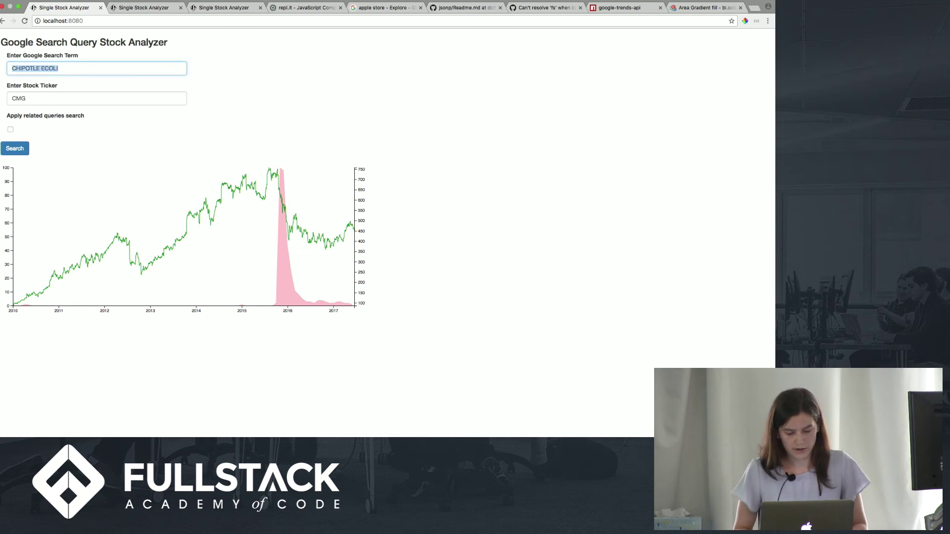
# Step: Search APPLE against ticker AAPL with related queries search enabled
pyautogui.write('APPLE')
pyautogui.press('Tab')
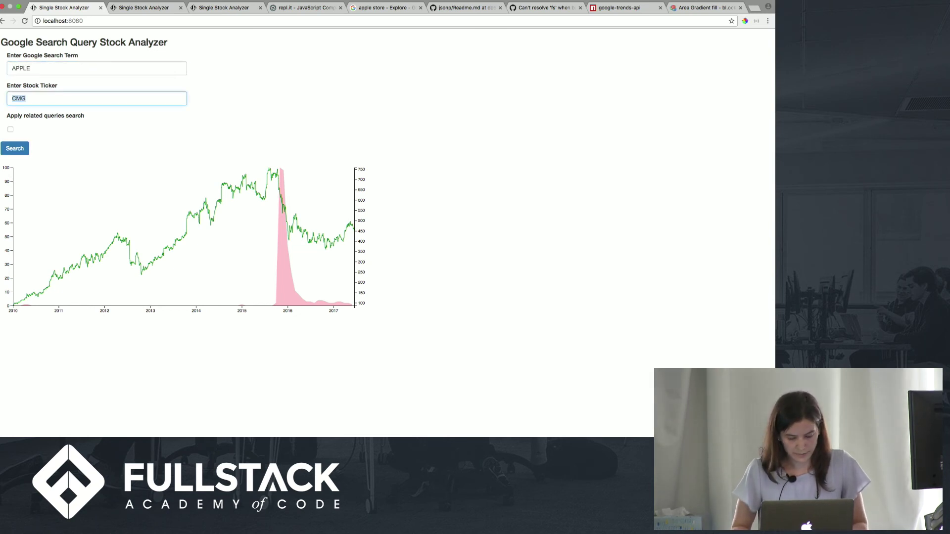
pyautogui.write('CCPL')
pyautogui.press('BackSpace')
pyautogui.press('BackSpace')
pyautogui.press('BackSpace')
pyautogui.press('BackSpace')
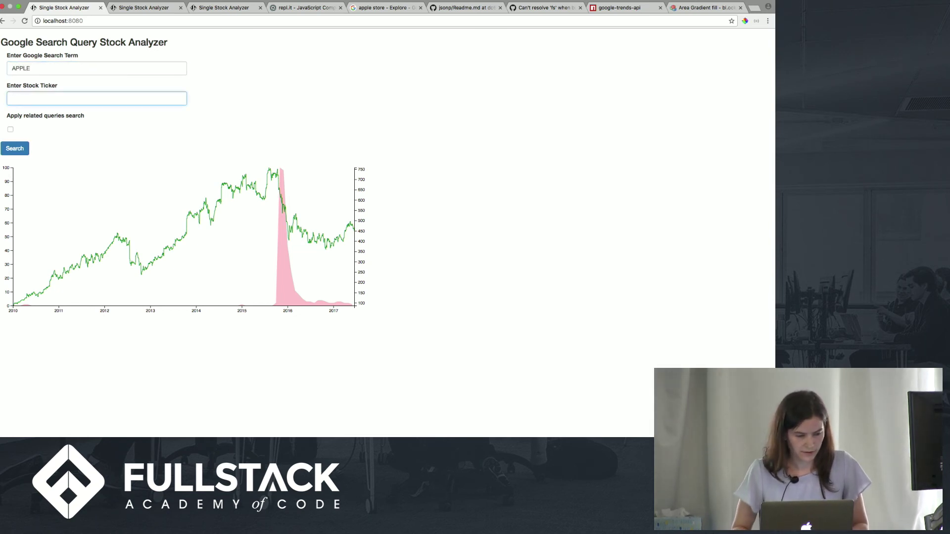
pyautogui.write('AAPL')
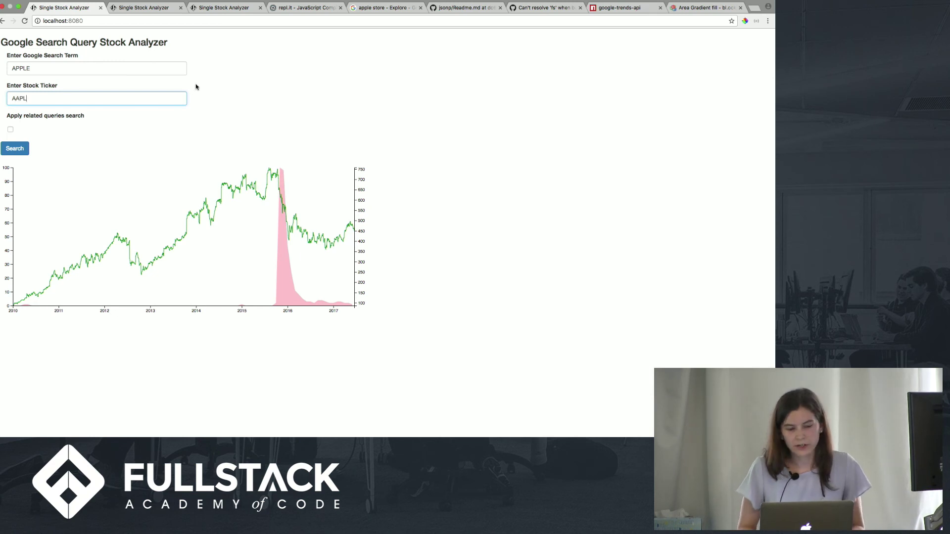
pyautogui.click(11, 129)
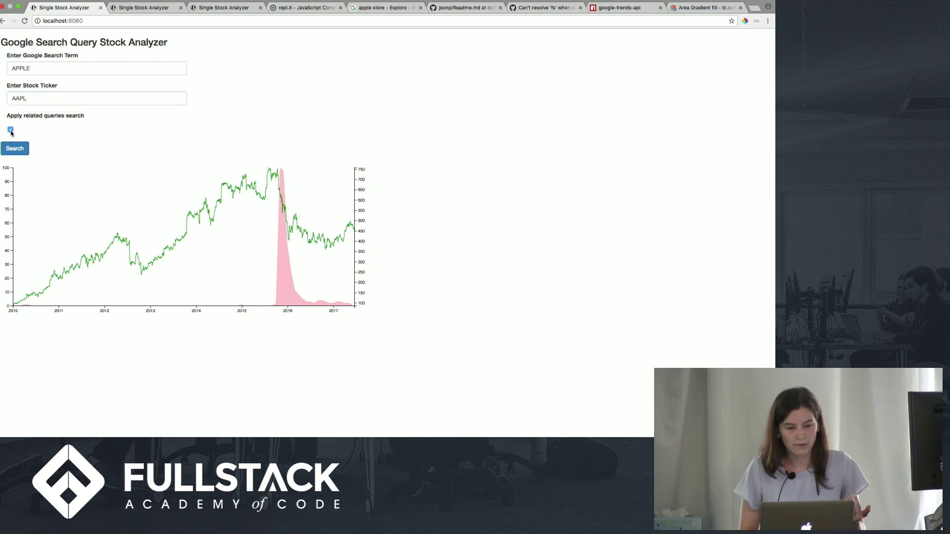
pyautogui.click(16, 149)
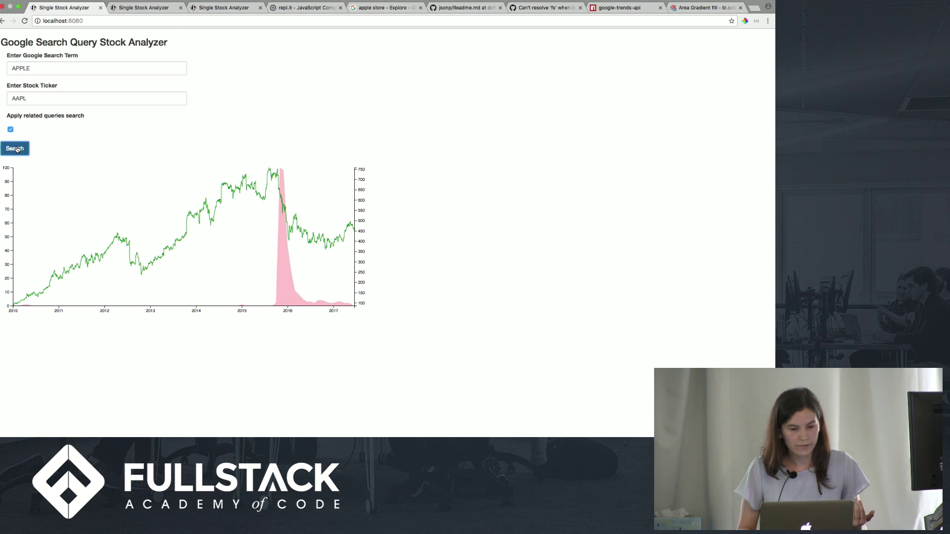